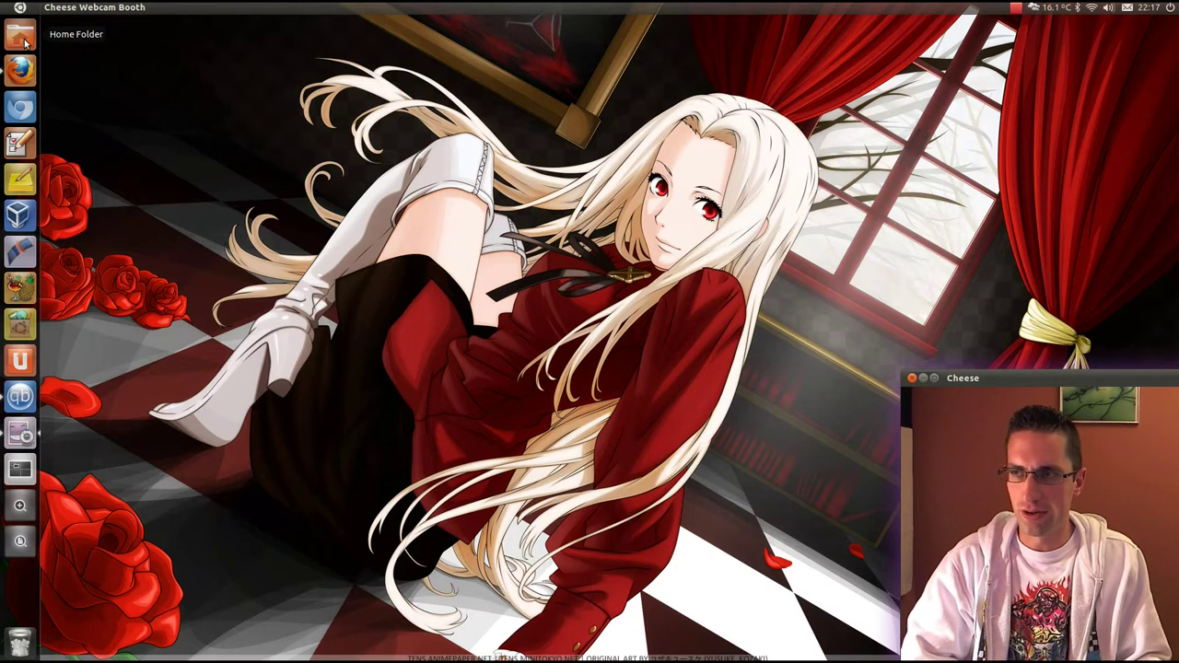
# - Open the Music folder of the user's Windows profile under Documents and Settings on the WinC drive
pyautogui.click(22, 38)
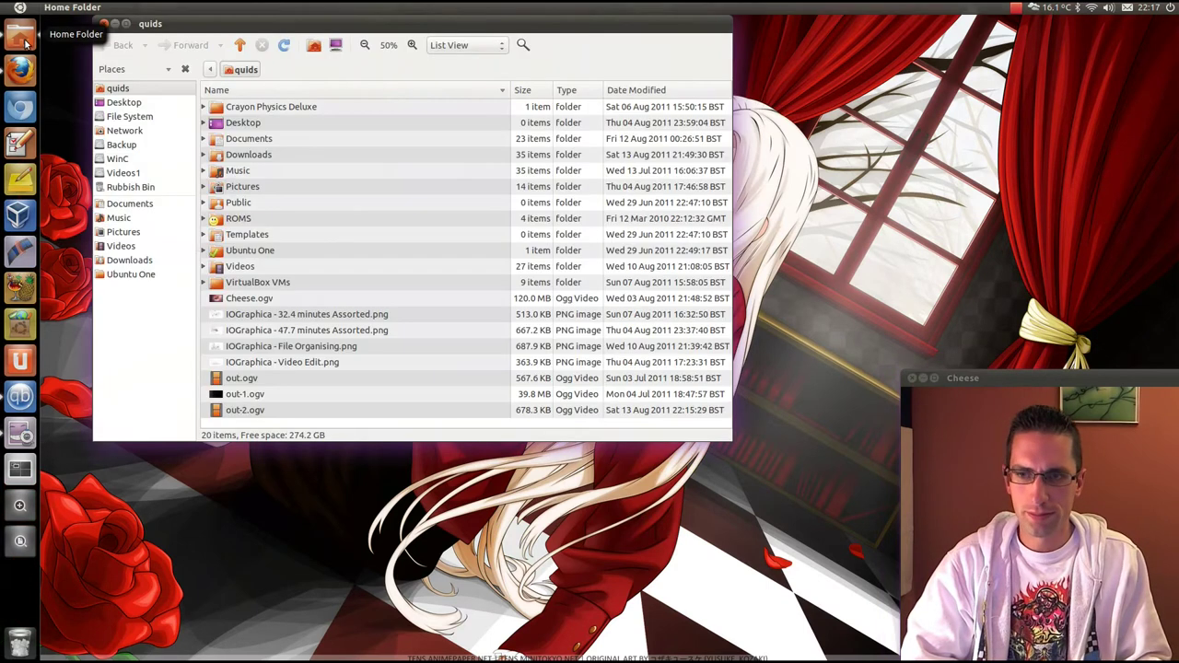
pyautogui.click(117, 160)
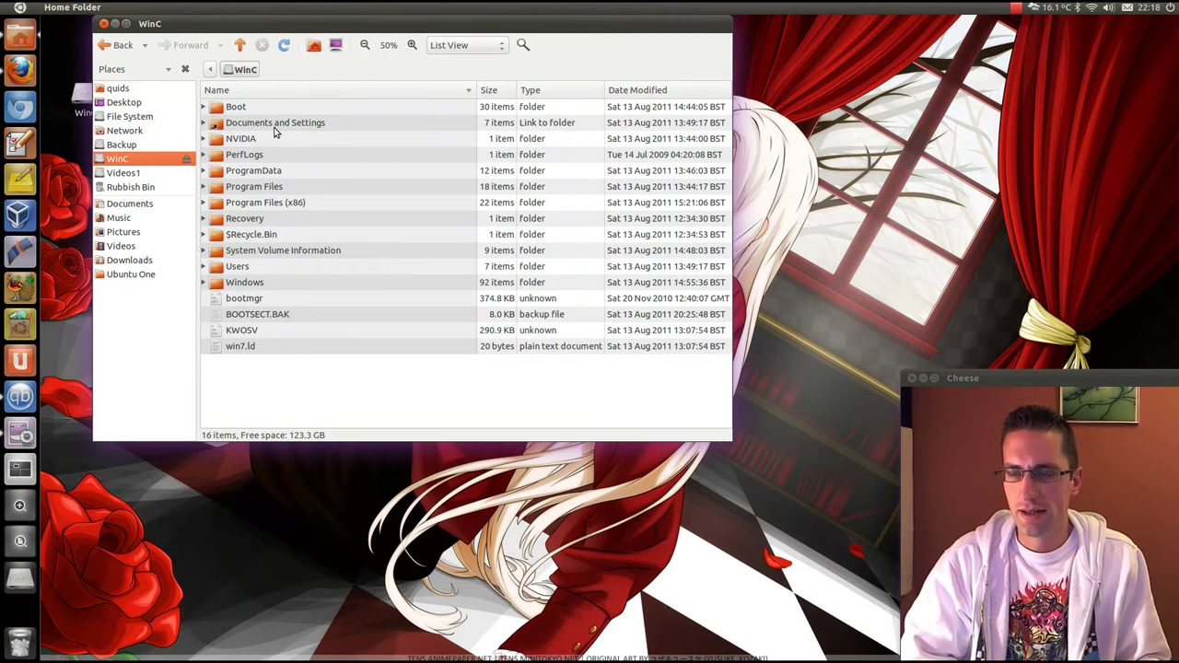
pyautogui.doubleClick(274, 127)
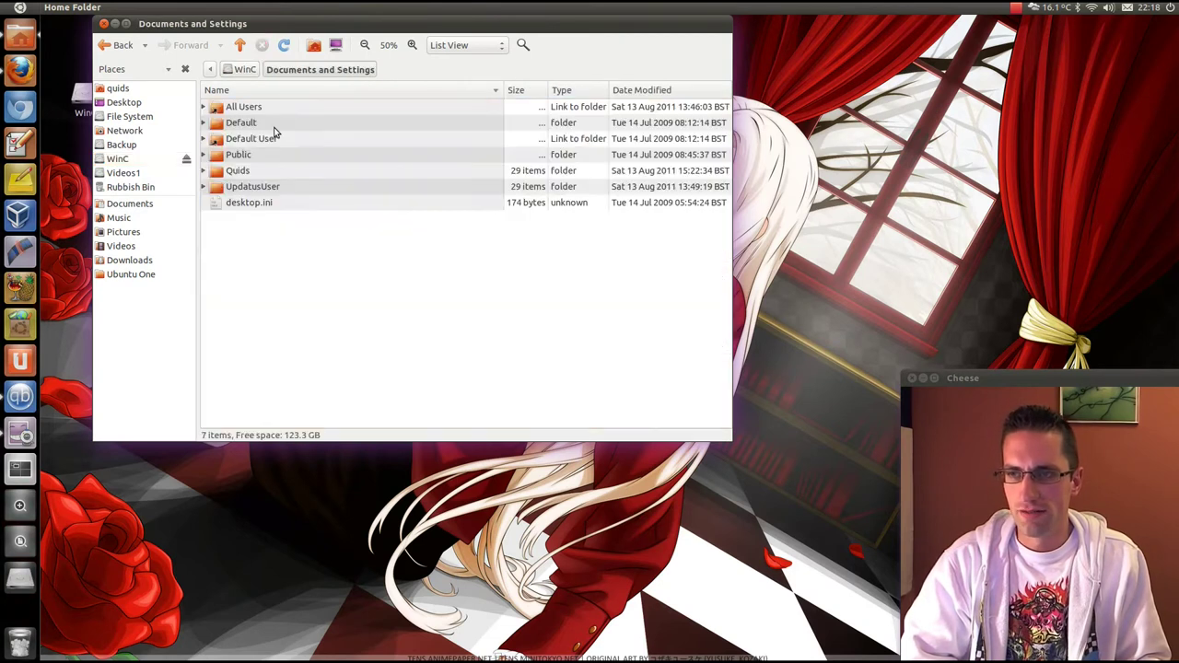
pyautogui.doubleClick(246, 175)
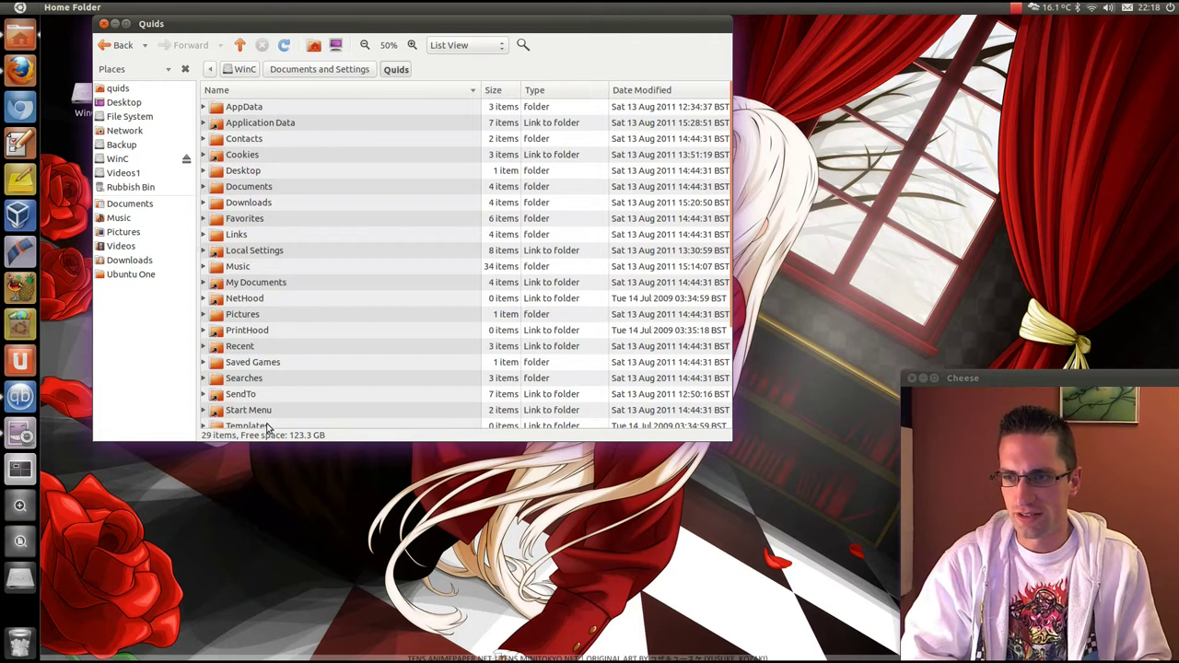
pyautogui.scroll(-3, 267, 386)
pyautogui.scroll(2, 259, 331)
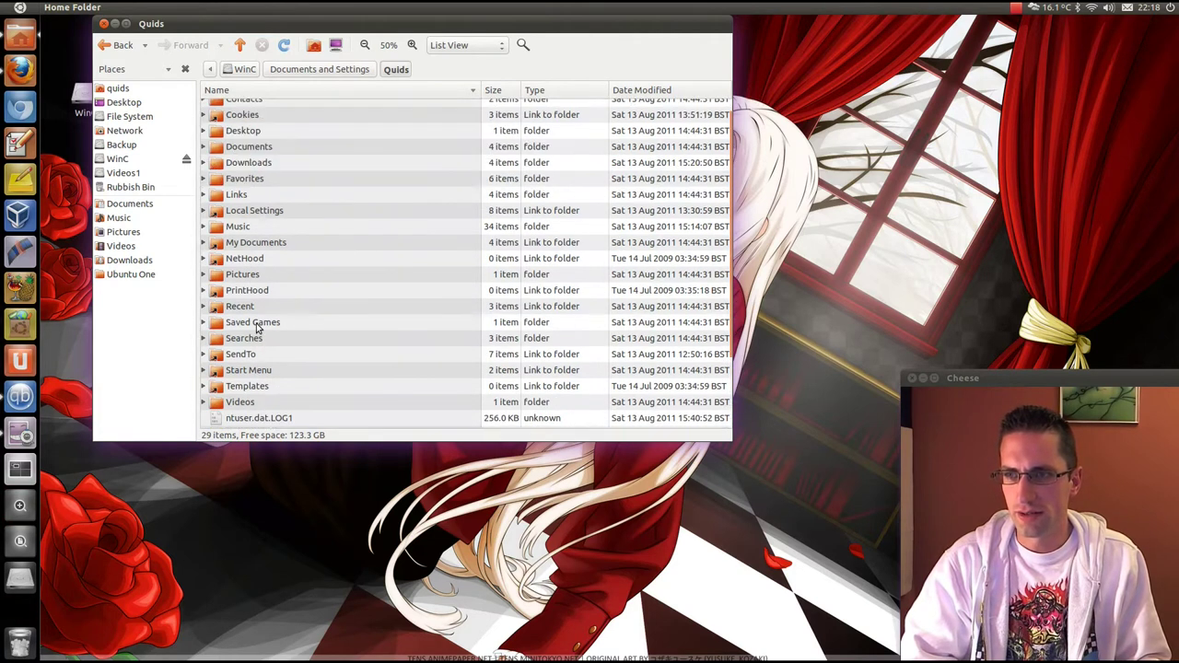
pyautogui.doubleClick(240, 230)
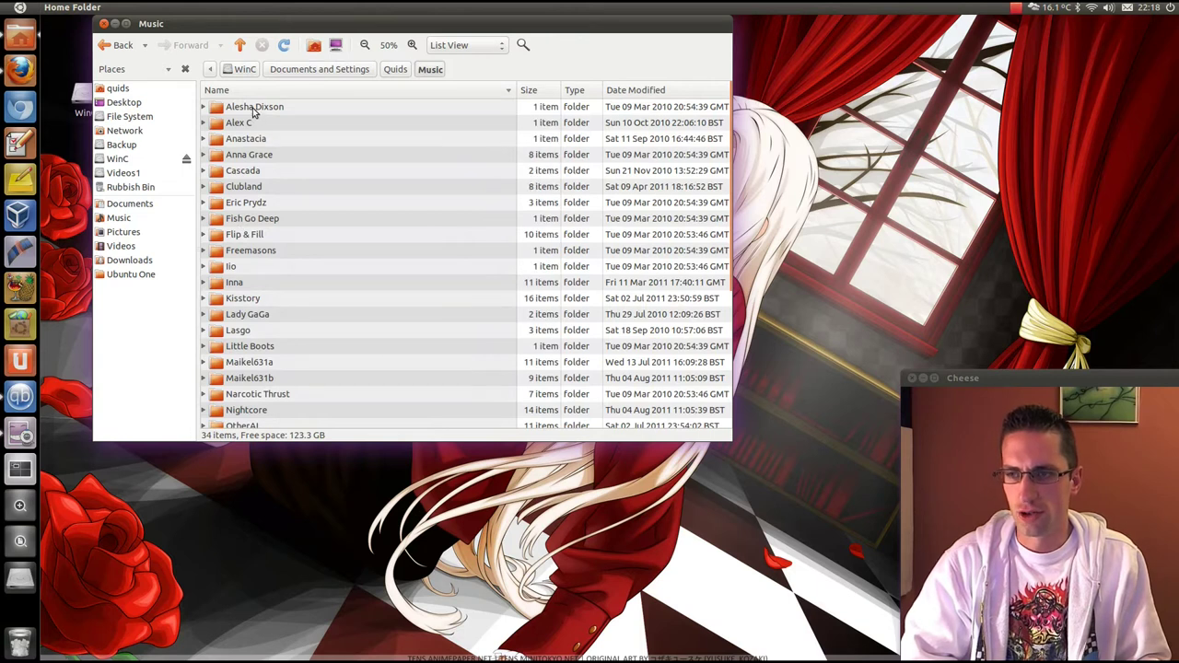
# - Try to copy the Alesha Dixson folder from the Windows Music folder into the Ubuntu home Music folder in a new tab
pyautogui.rightClick(256, 110)
pyautogui.click(303, 195)
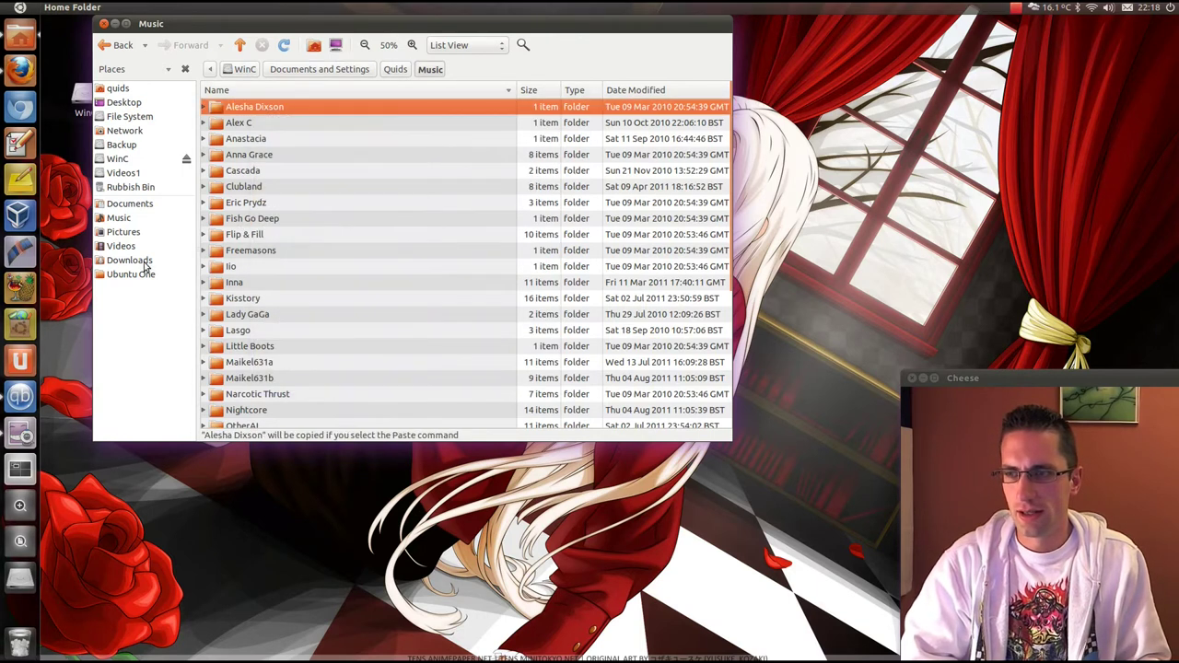
pyautogui.middleClick(114, 222)
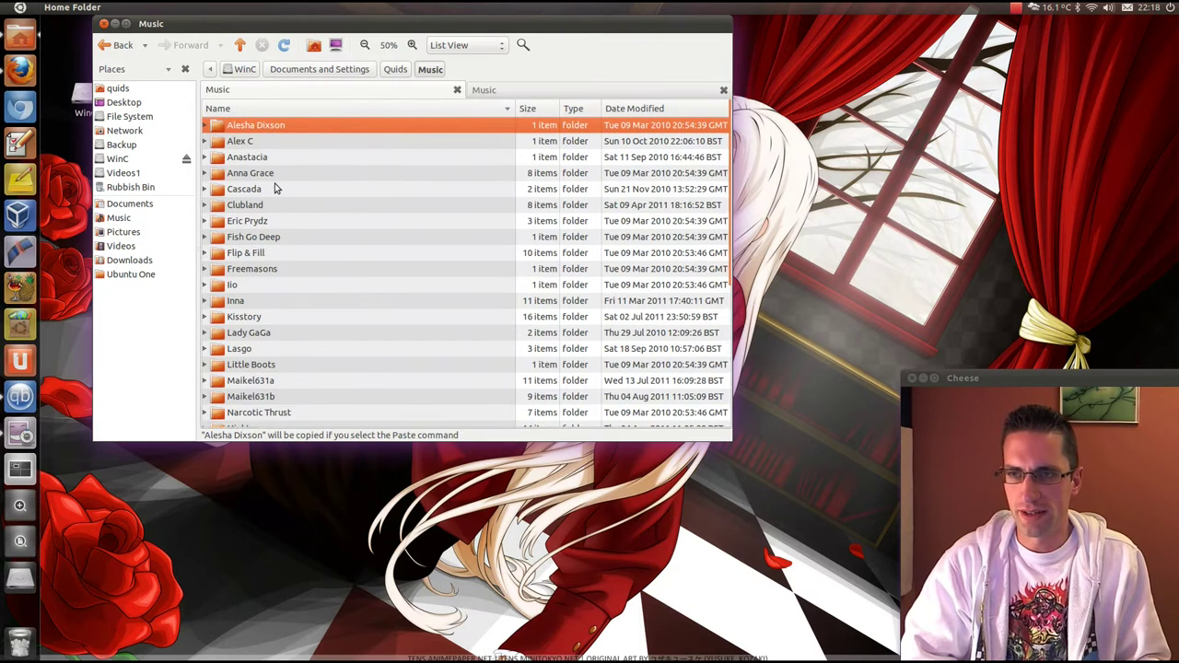
pyautogui.click(542, 97)
pyautogui.rightClick(272, 73)
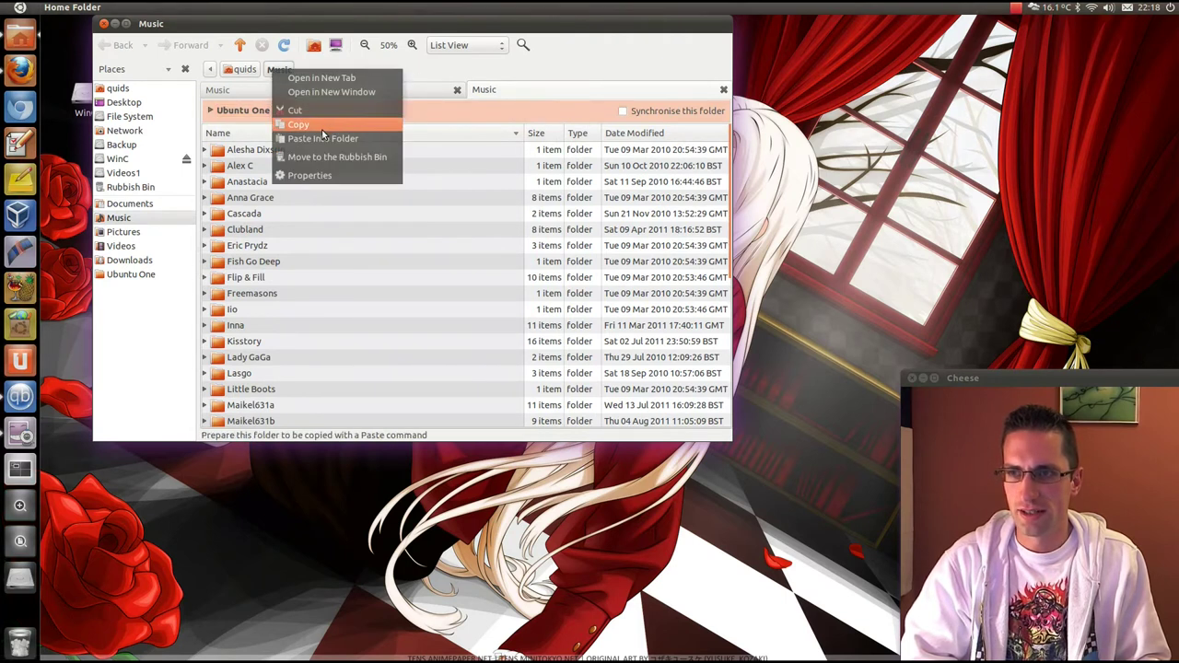
pyautogui.click(314, 129)
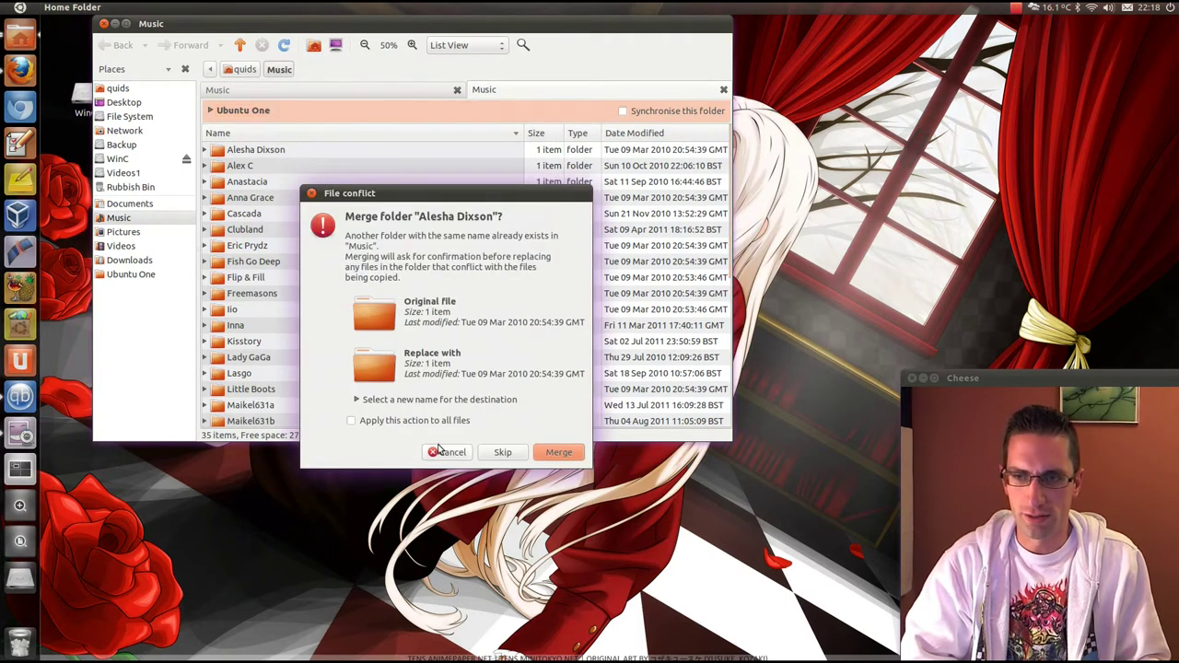
pyautogui.click(440, 451)
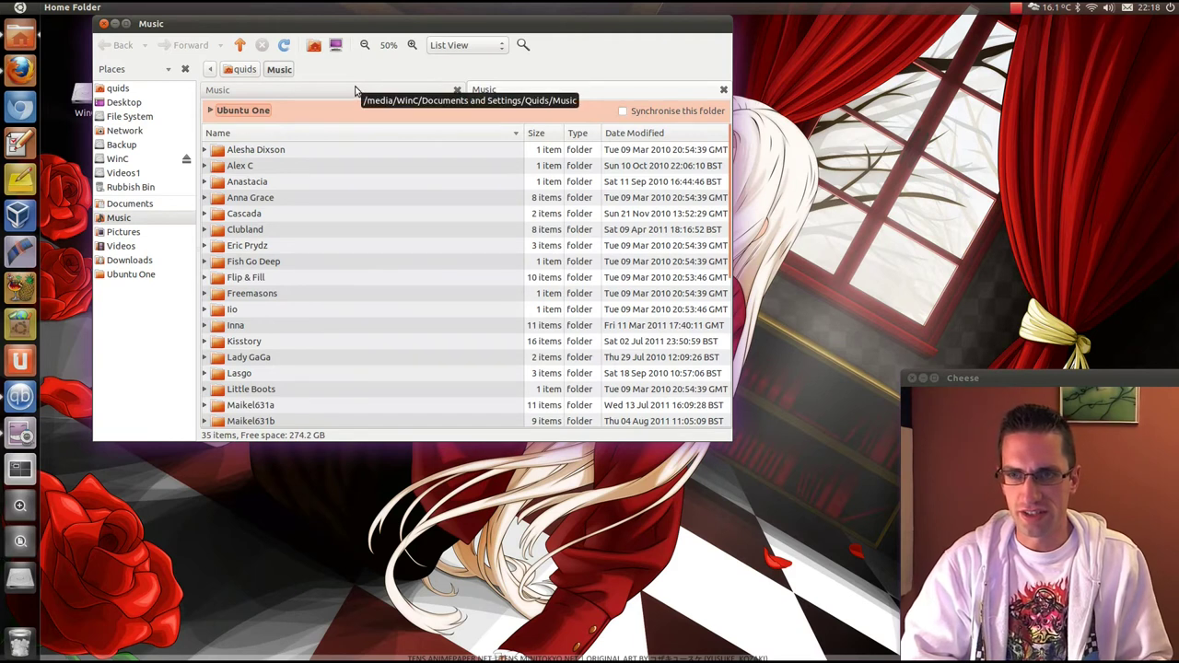
# - Copy the video MAH00081.MP4 from the Ubuntu home Videos folder
pyautogui.click(140, 243)
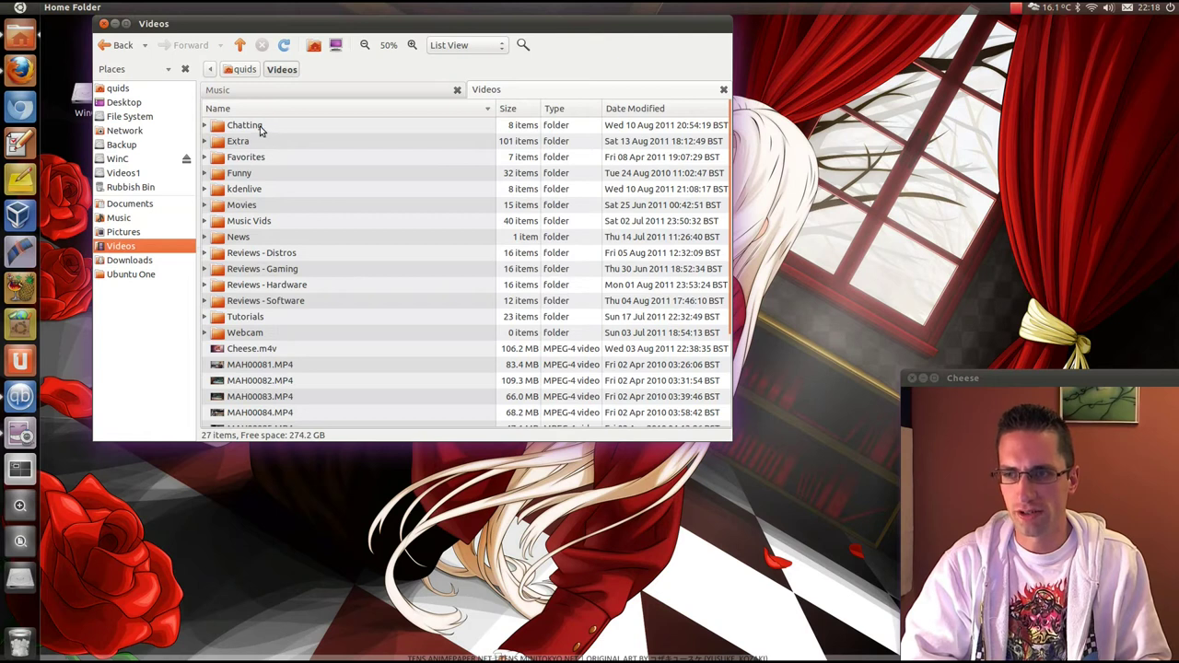
pyautogui.click(270, 351)
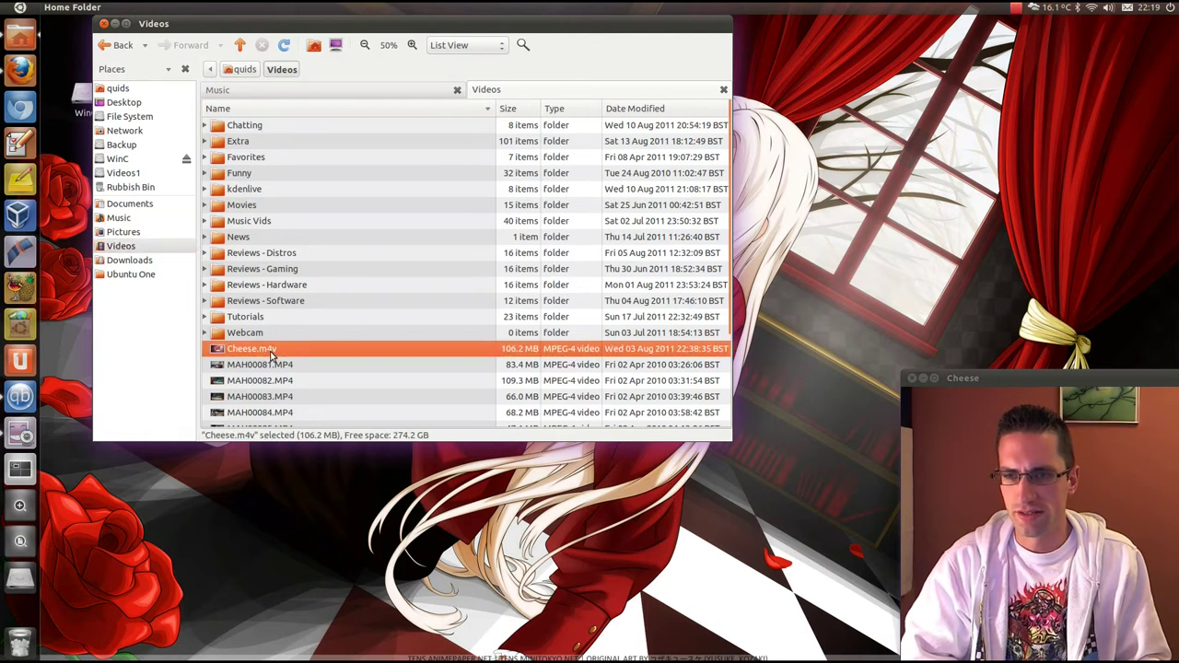
pyautogui.rightClick(270, 351)
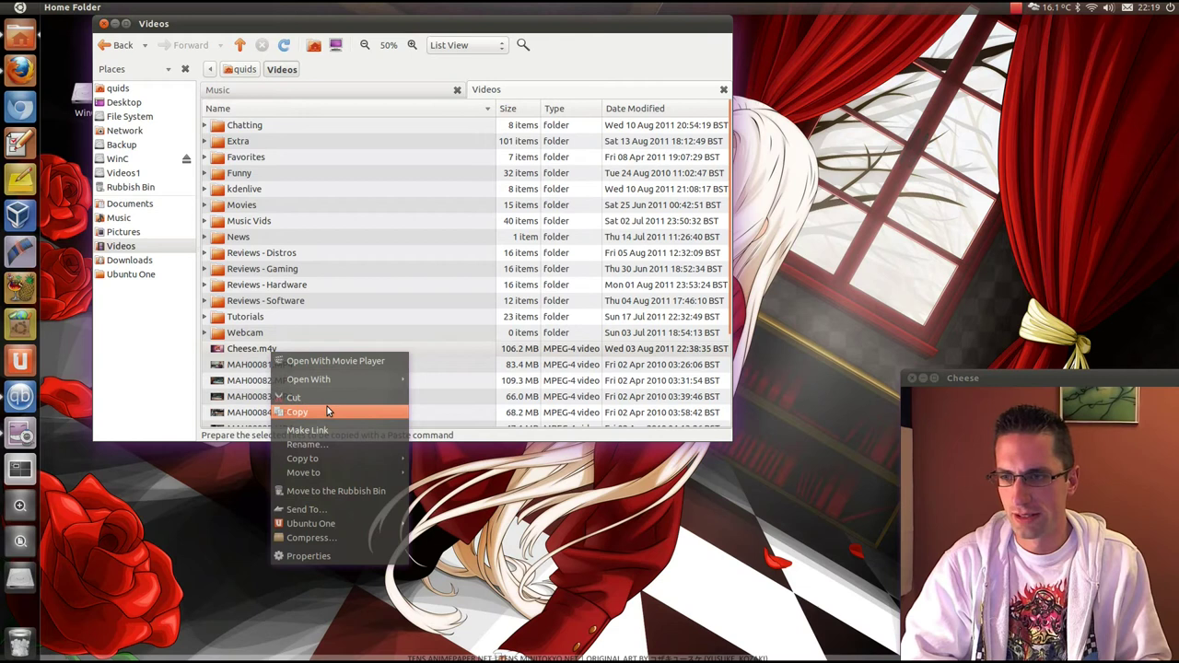
pyautogui.click(249, 365)
pyautogui.click(256, 366)
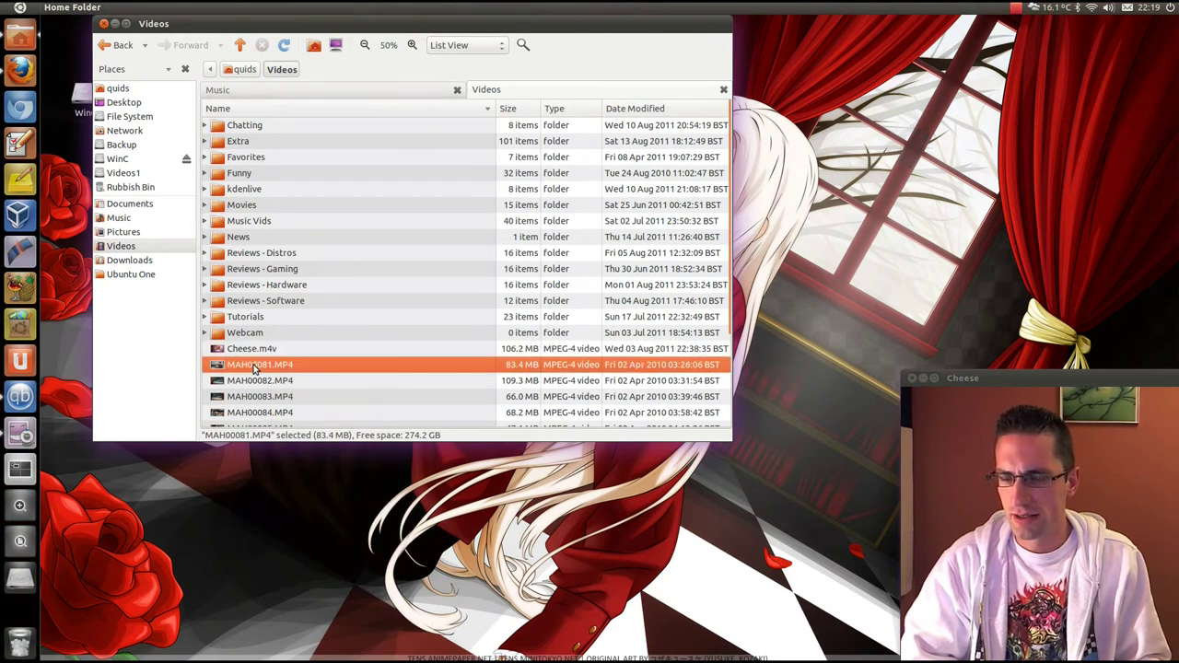
pyautogui.rightClick(262, 366)
pyautogui.click(303, 424)
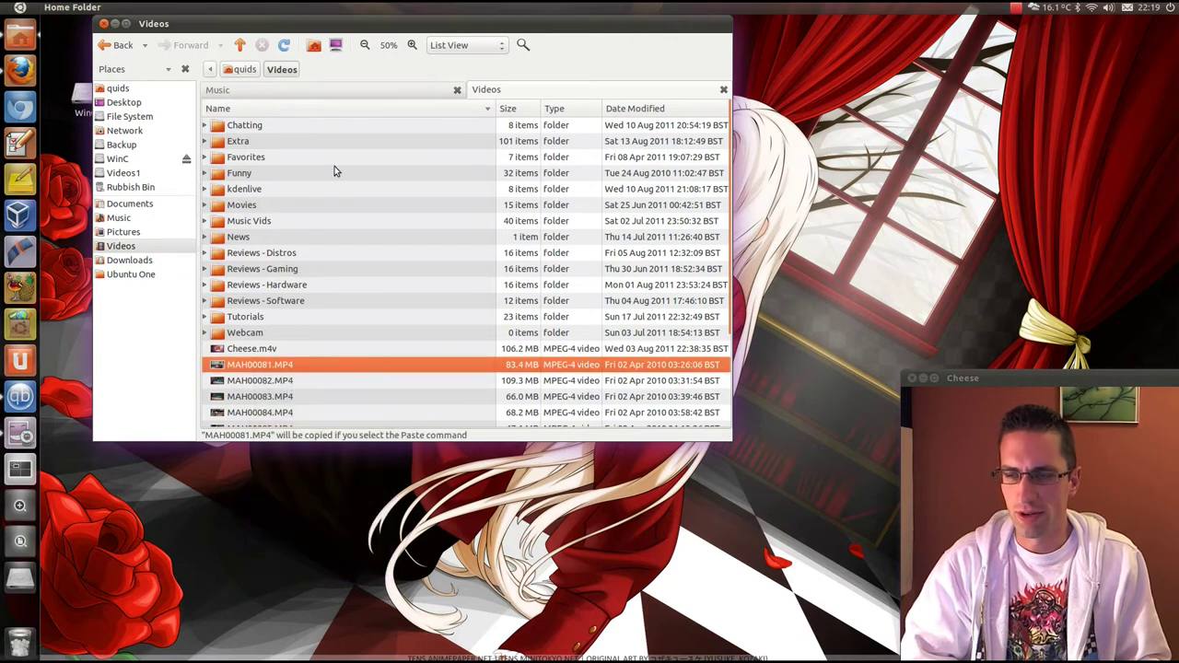
# - Paste MAH00081.MP4 into the Videos folder of the Windows profile on WinC and close the file browser
pyautogui.click(348, 98)
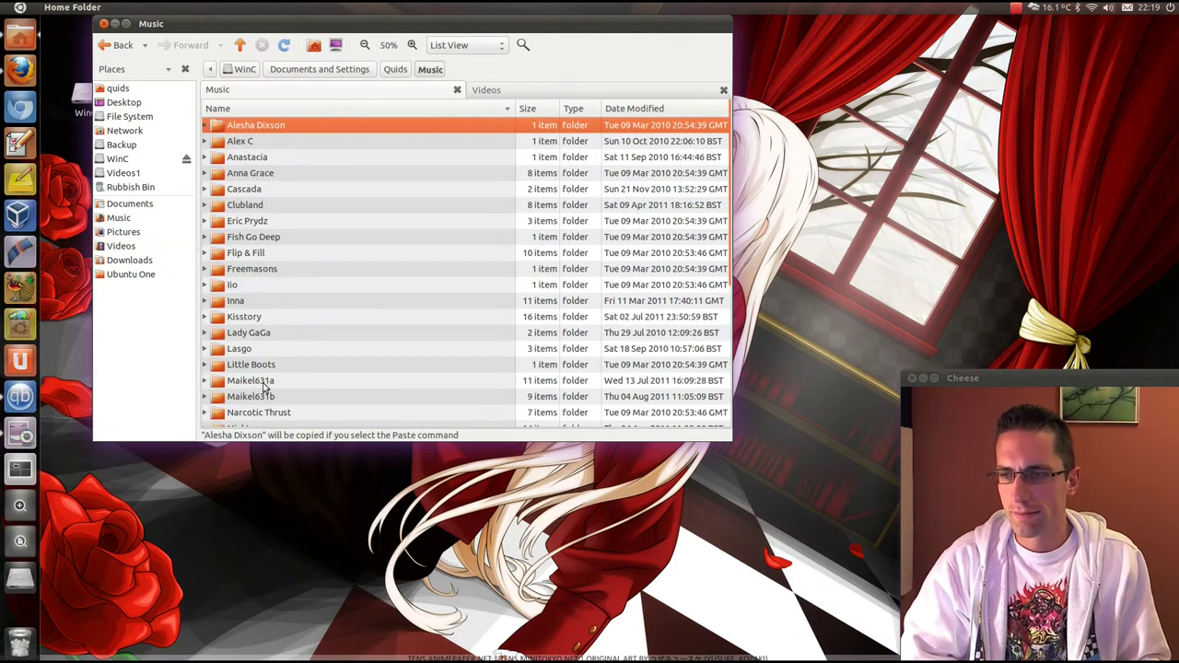
pyautogui.scroll(-2, 266, 385)
pyautogui.scroll(2, 268, 360)
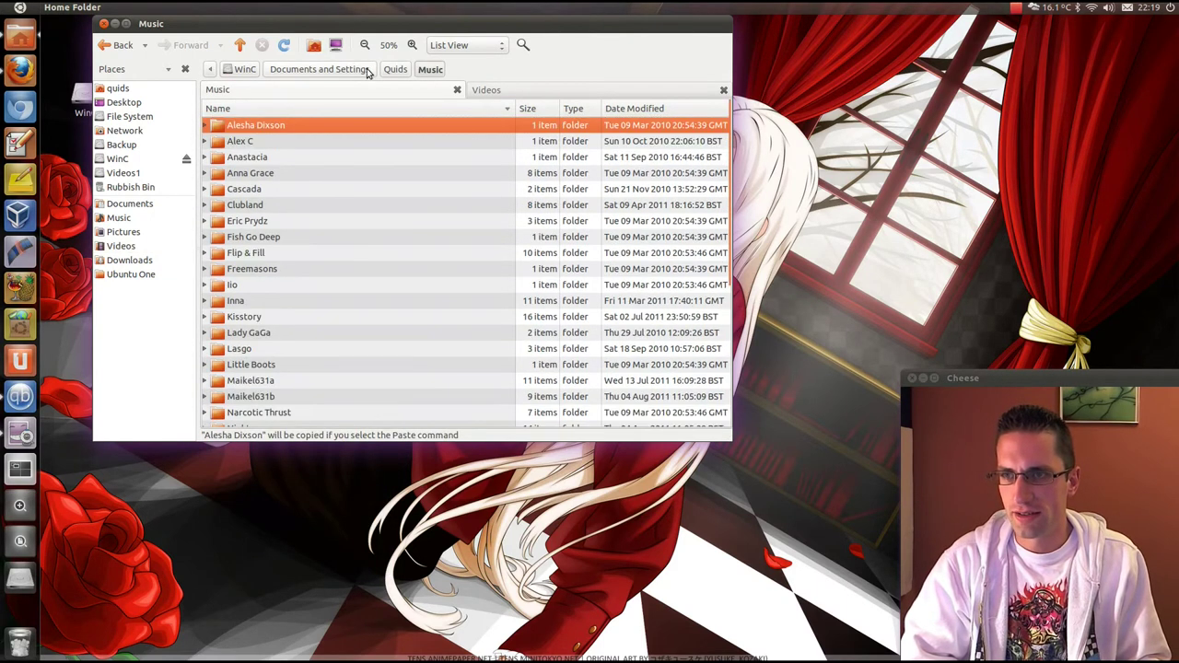
pyautogui.click(396, 69)
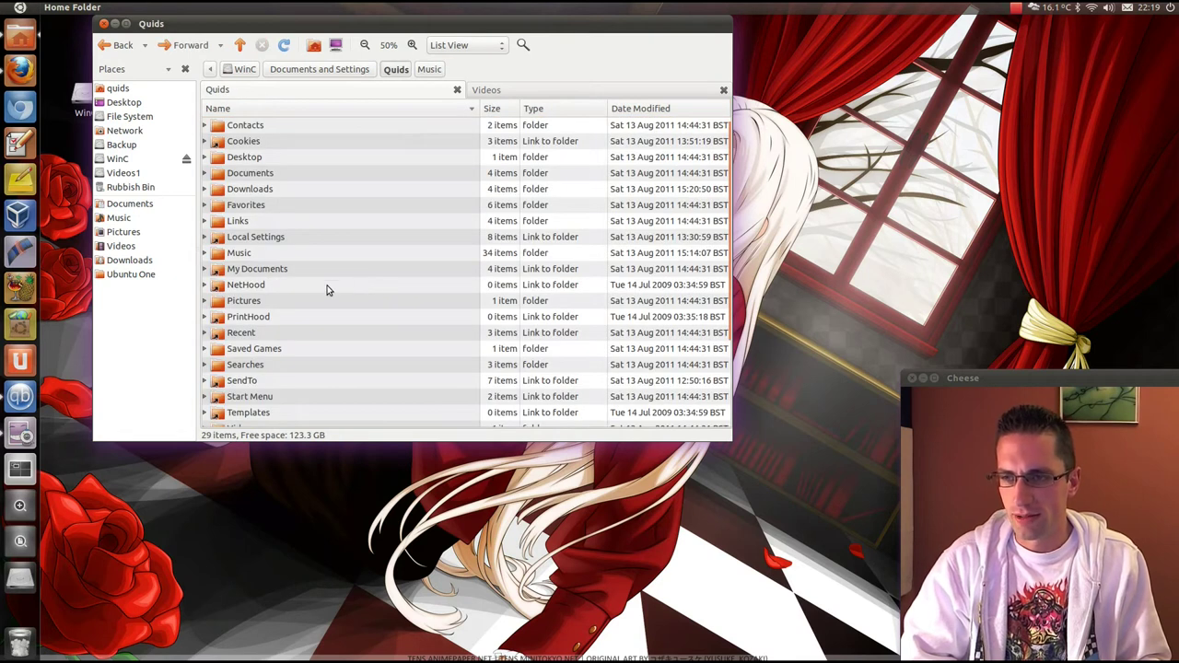
pyautogui.scroll(-3, 311, 304)
pyautogui.doubleClick(254, 307)
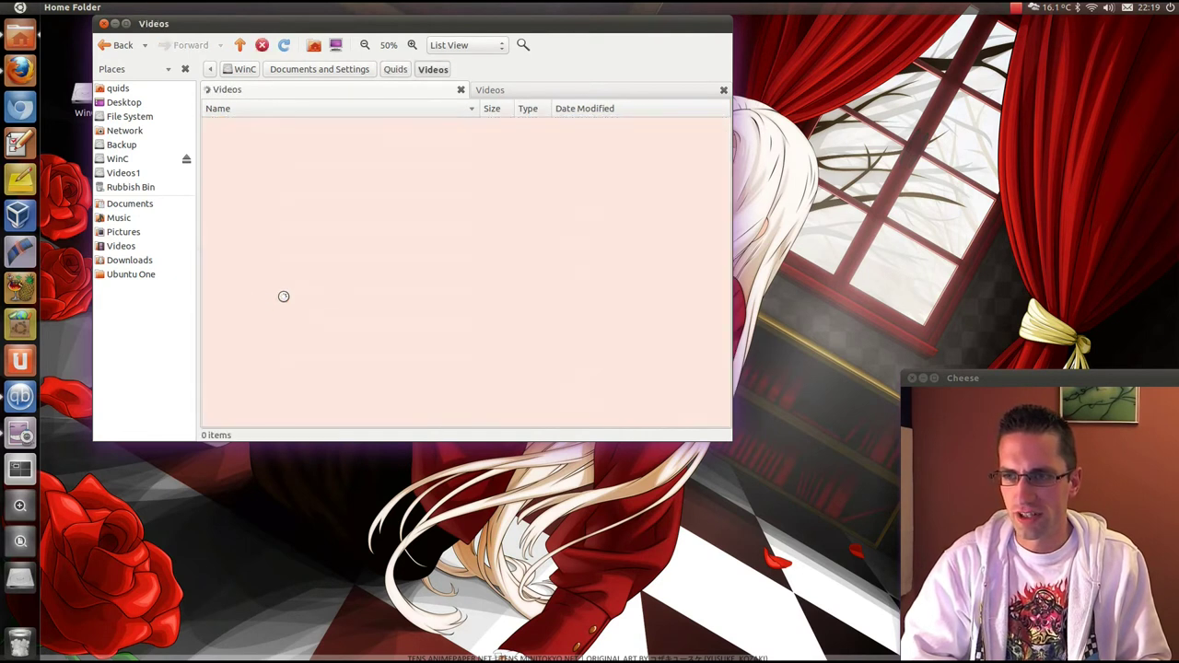
pyautogui.rightClick(334, 221)
pyautogui.click(402, 280)
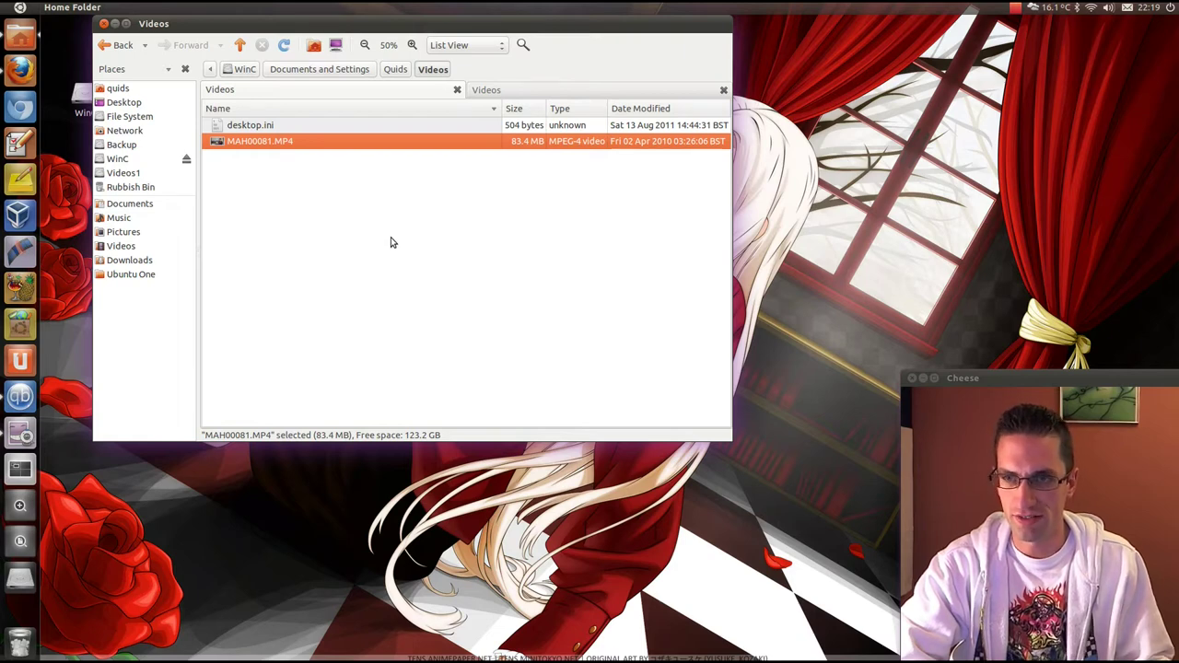
pyautogui.hotkey('ctrl', 'w')
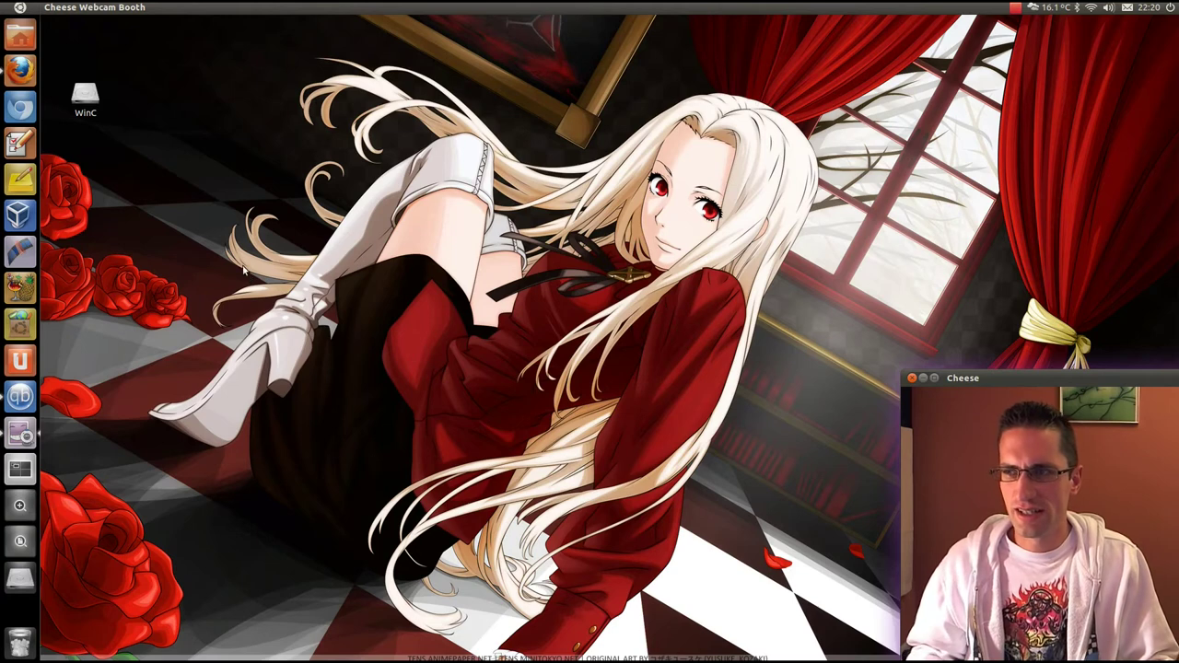
# - Find and launch luckyBackup, view the task list of its default profile, and close it
pyautogui.press('super')
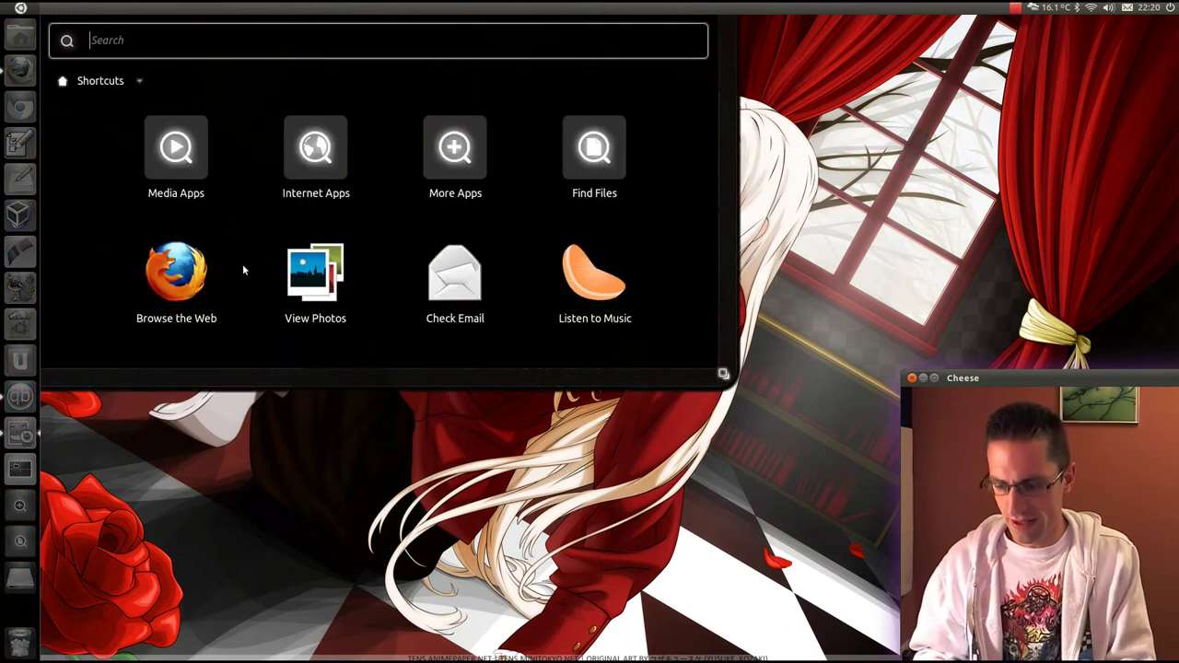
pyautogui.write('luck')
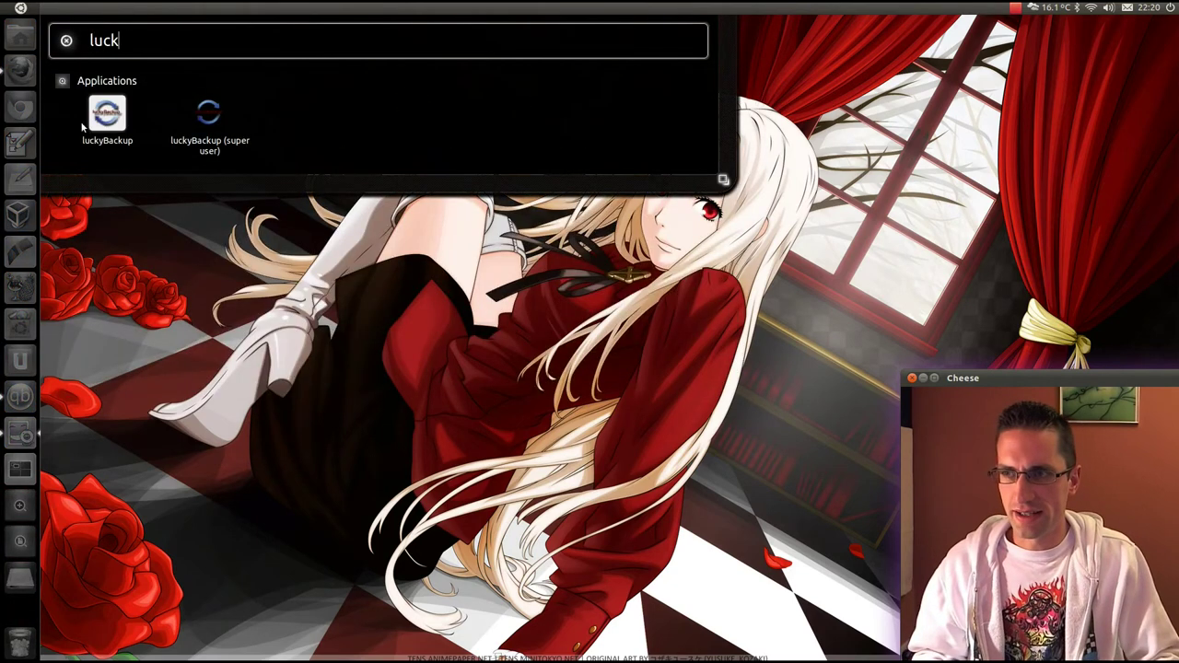
pyautogui.click(109, 111)
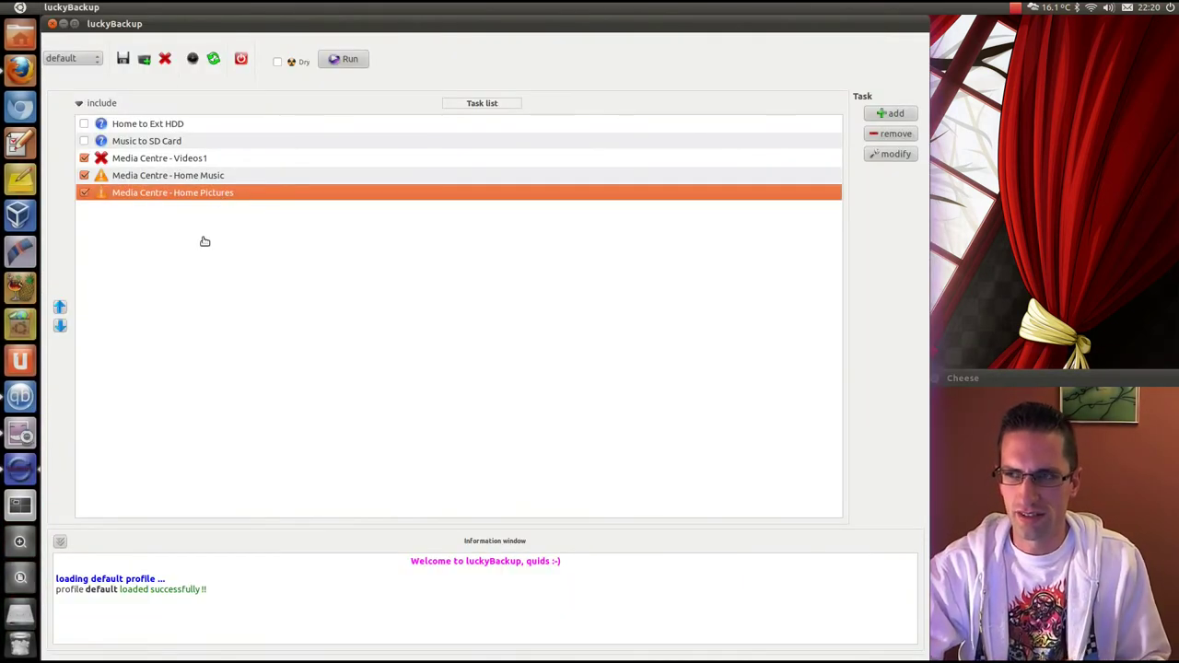
pyautogui.click(52, 25)
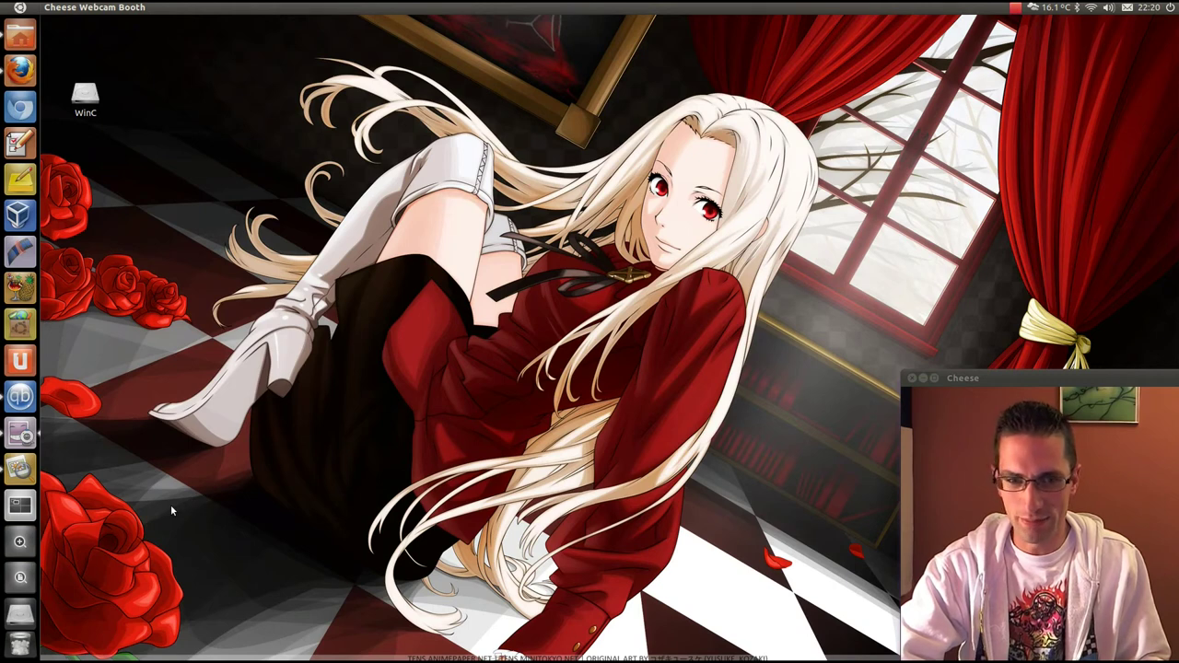
# - Examine the partition diagram Drive Example.png and view the partition editor tutorial's entry on the YouTube page in Firefox
pyautogui.click(20, 469)
pyautogui.moveTo(522, 187); pyautogui.dragTo(486, 187)
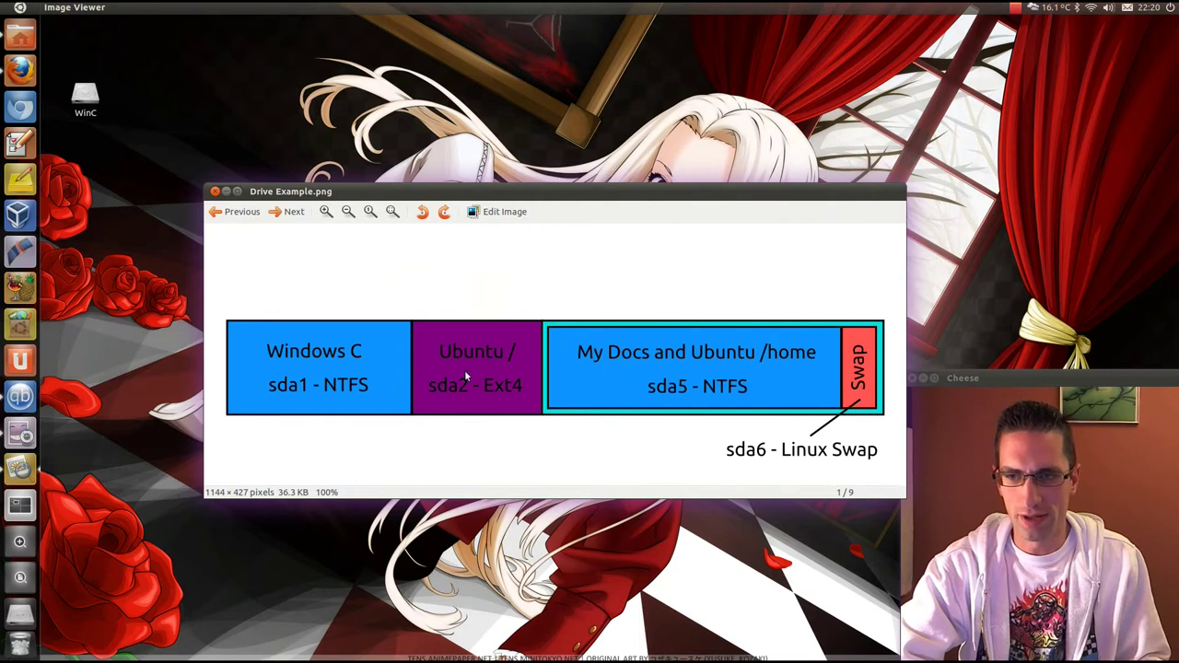
pyautogui.click(20, 69)
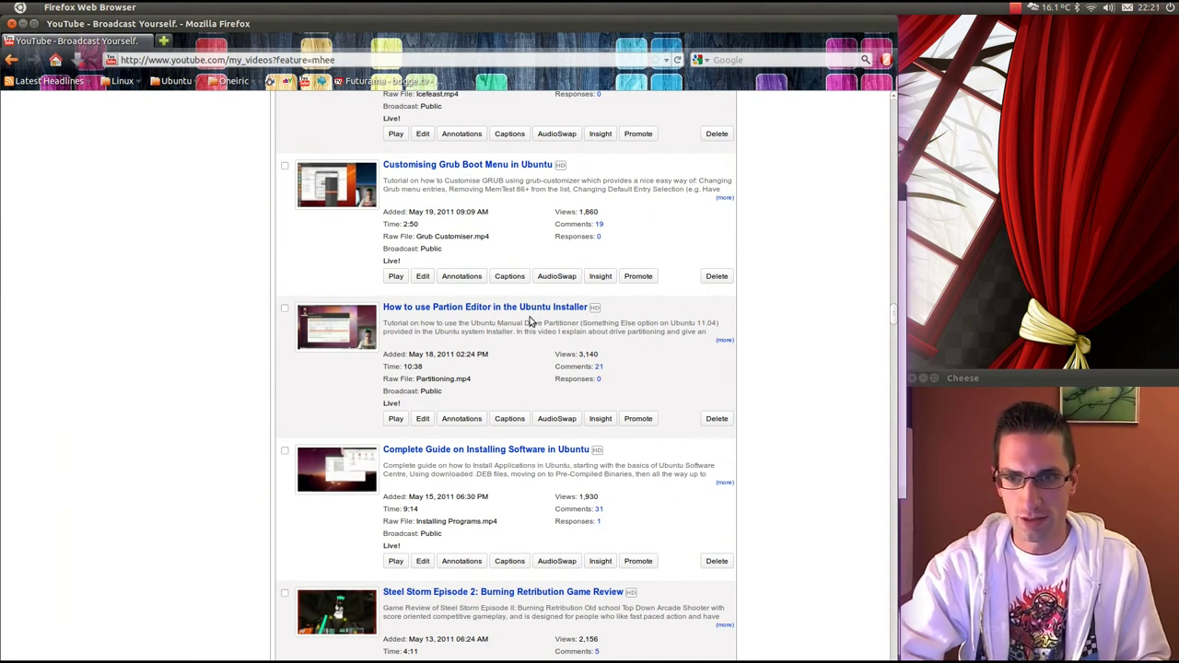
pyautogui.click(23, 23)
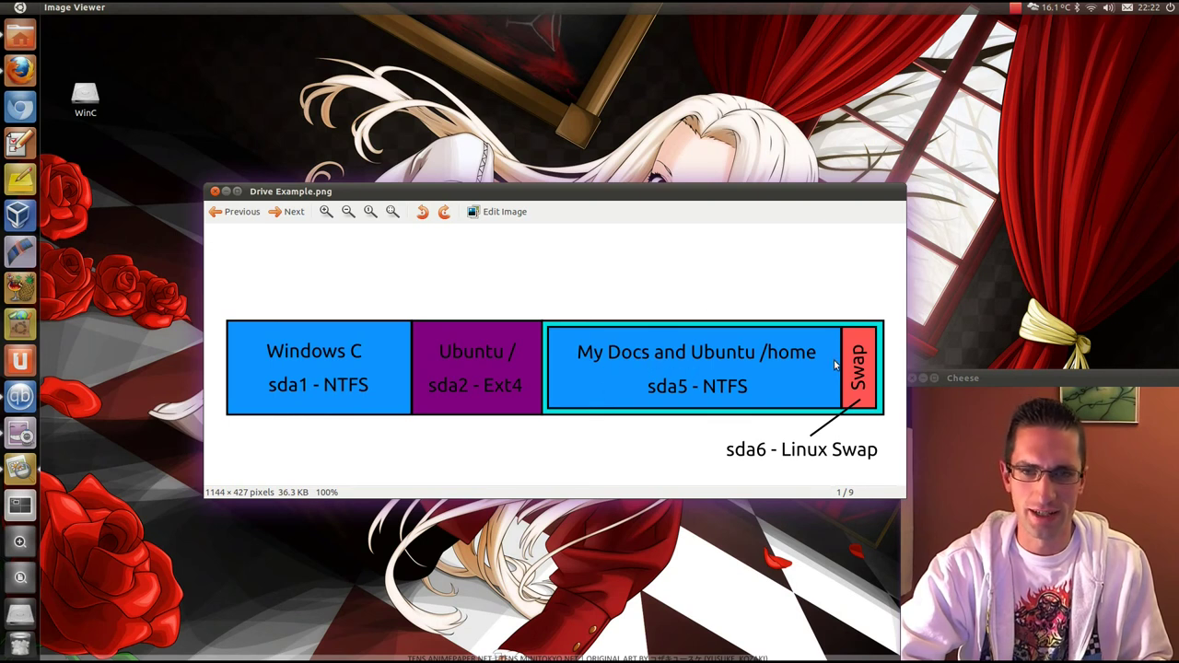
# - Look at the Art folder in the file browser and return to the Drive Example.png diagram
pyautogui.hotkey('alt', 'Tab')
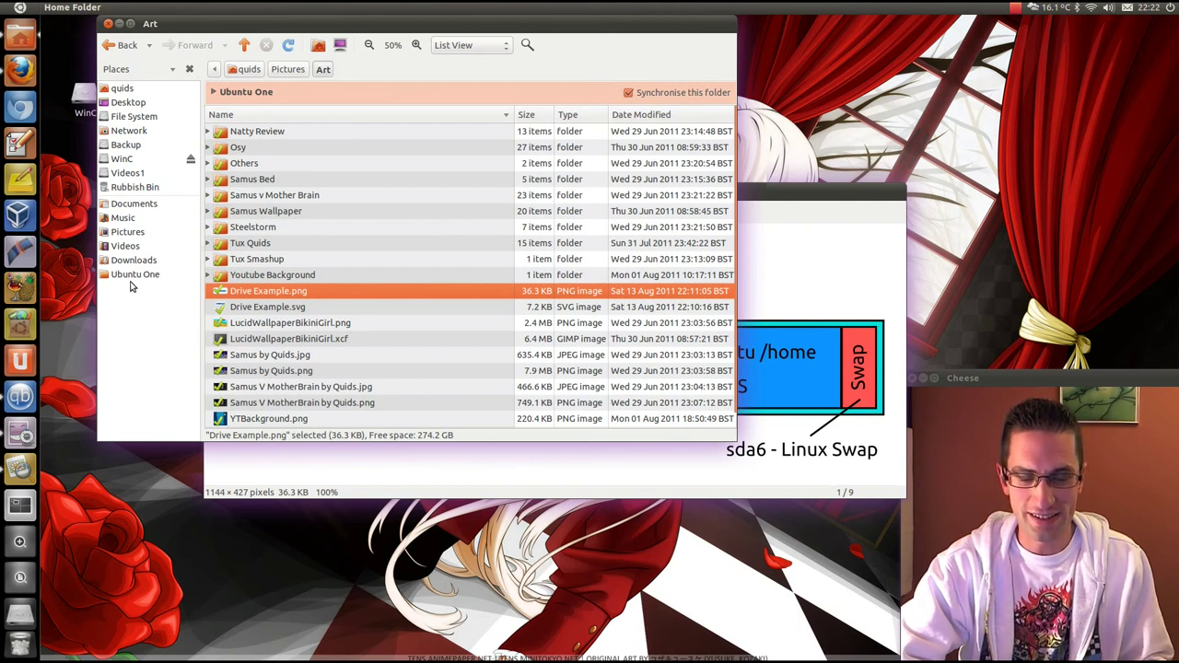
pyautogui.hotkey('alt', 'Tab')
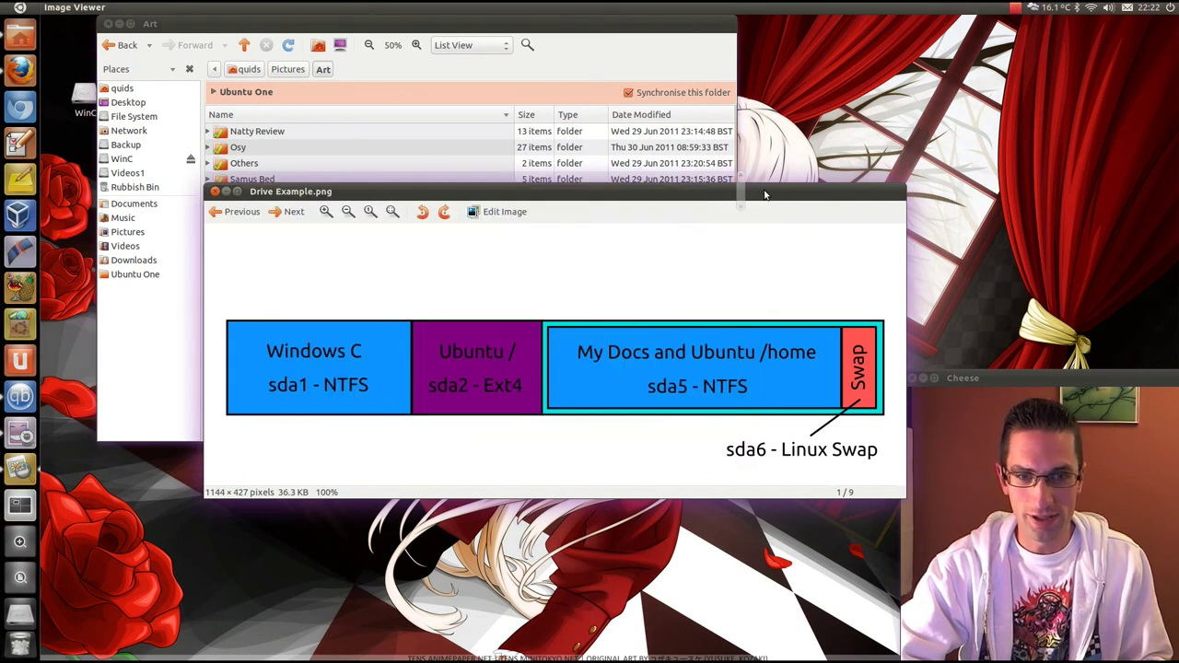